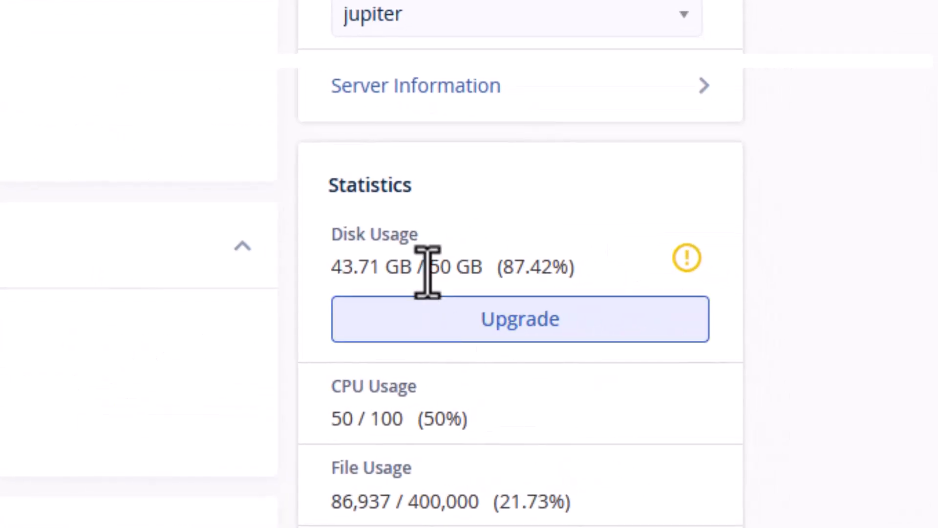
Step: Examine the hosting account's disk usage under Statistics, including the used space, total quota and percentage
drag(429, 267, 481, 273)
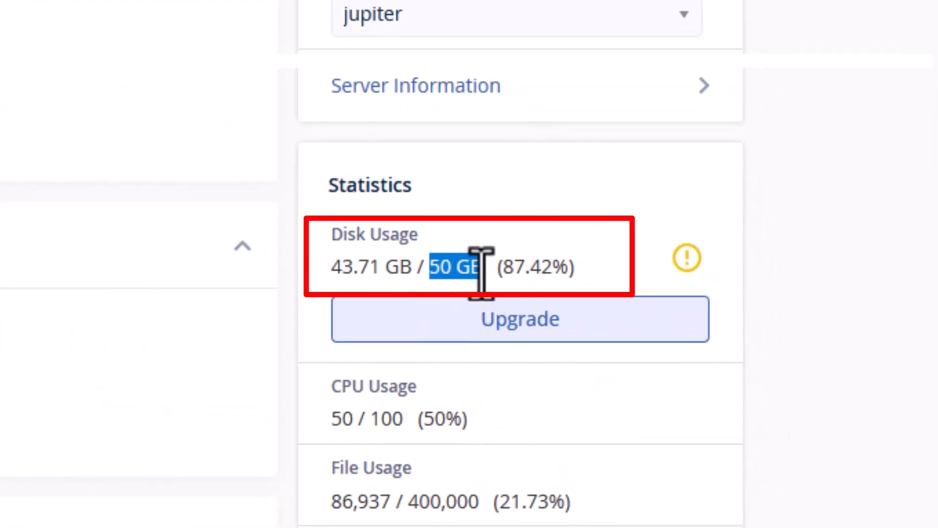
click(480, 270)
drag(504, 271, 570, 269)
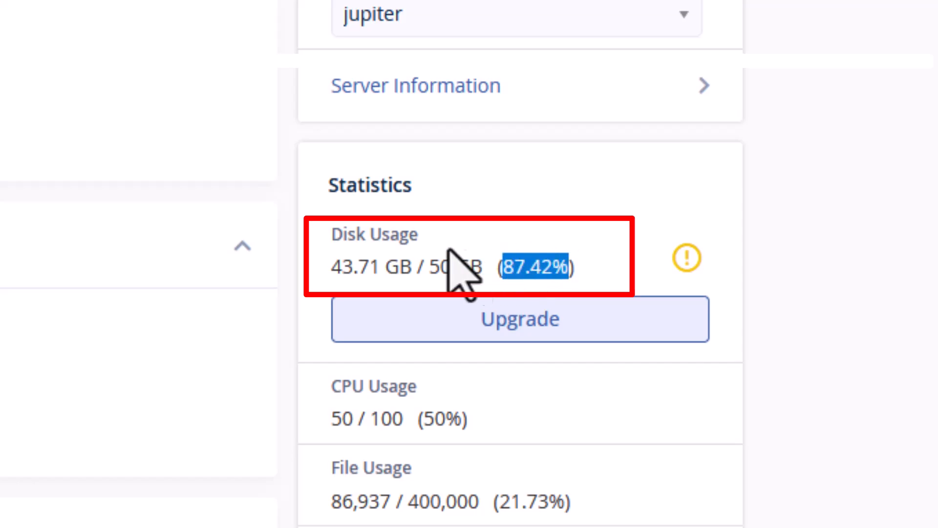
drag(333, 268, 389, 267)
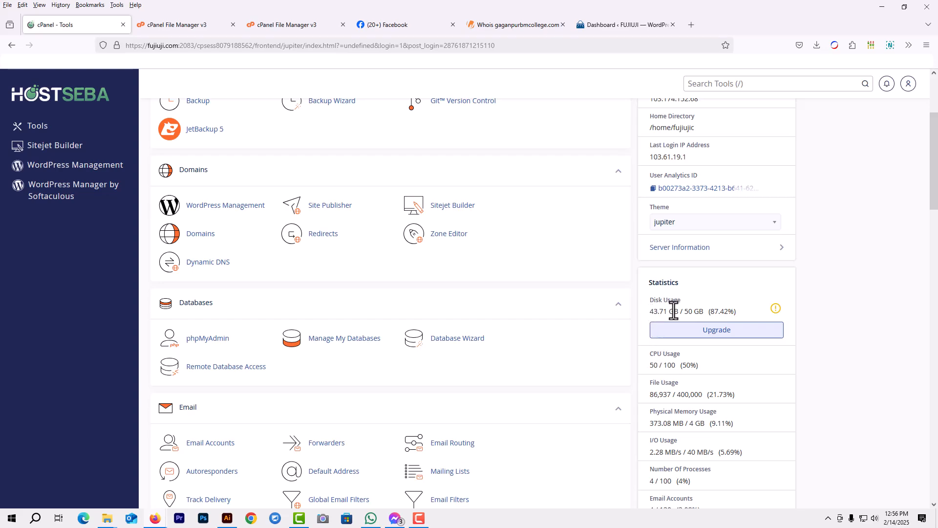
click(657, 313)
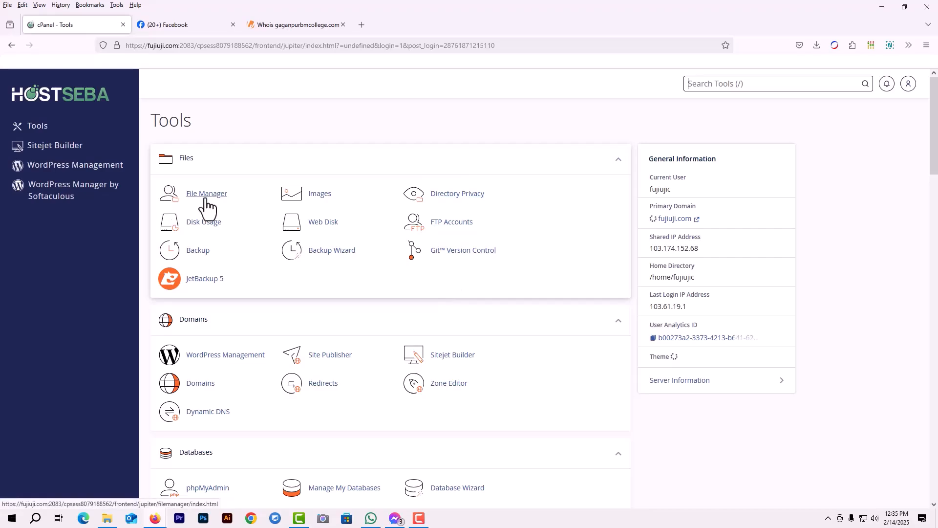
Step: Open the public_html folder in cPanel's File Manager
click(205, 198)
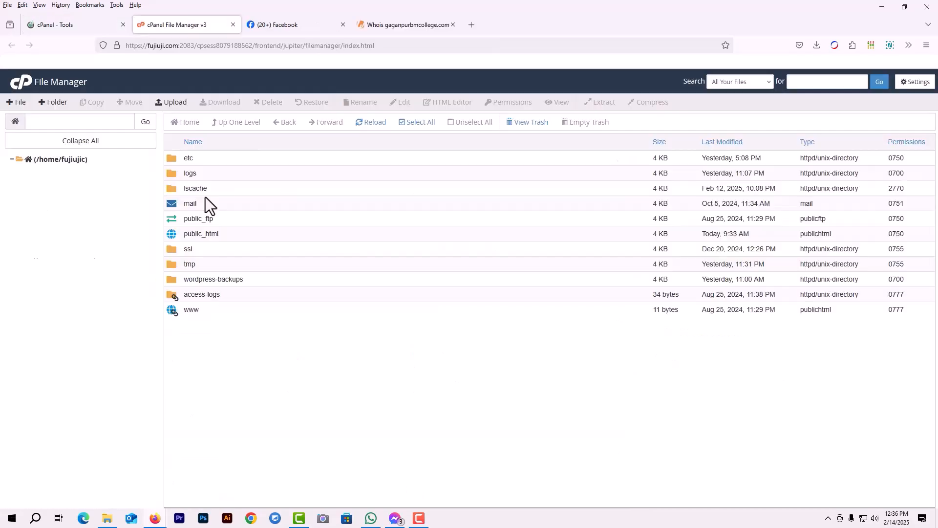
click(176, 235)
double_click(174, 233)
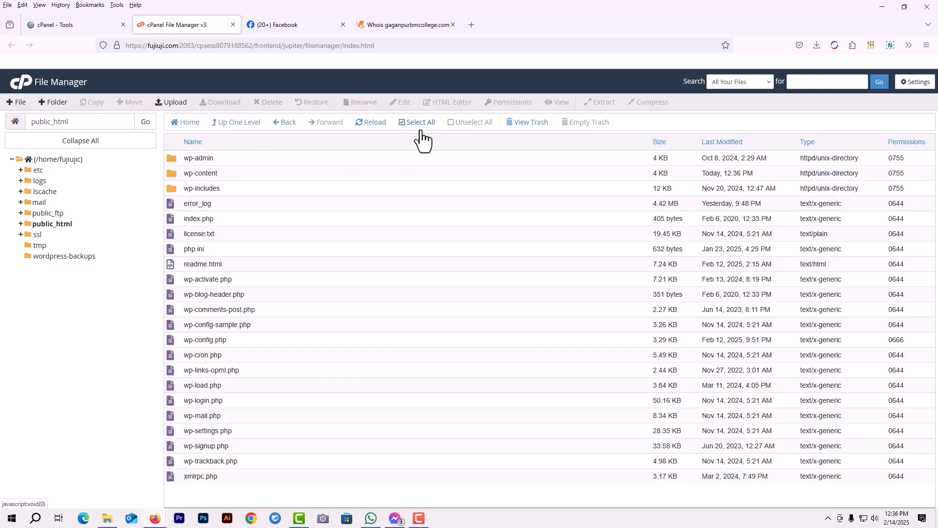
Step: Compress all files and folders in public_html as a Zip Archive named FUJIUJI-15022025
click(420, 128)
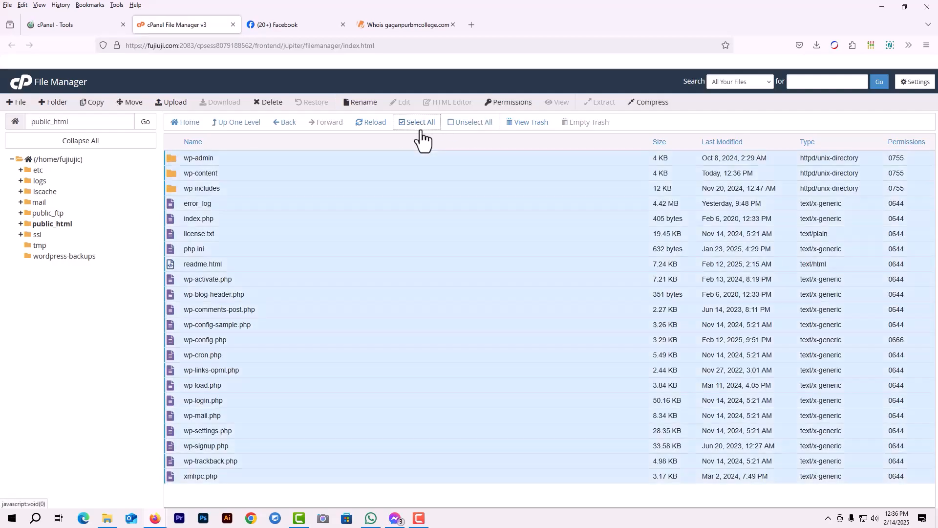
right_click(230, 321)
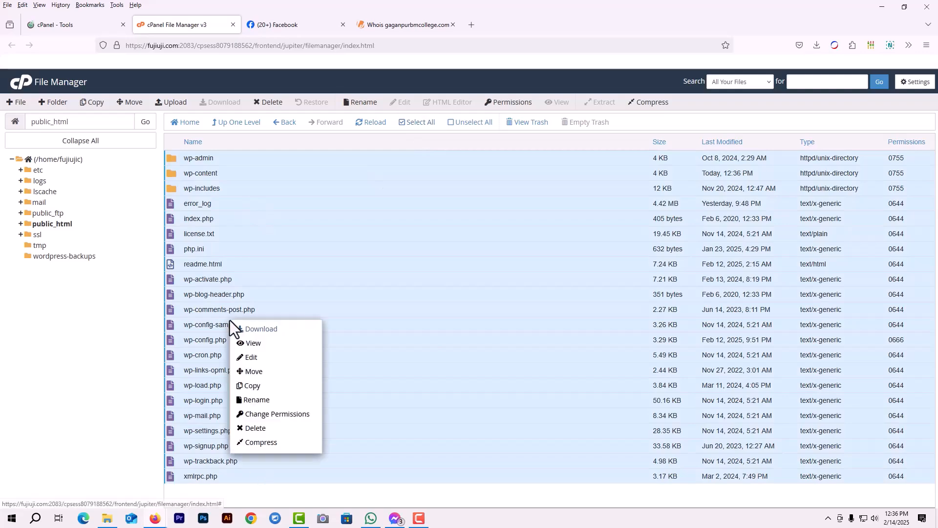
click(262, 442)
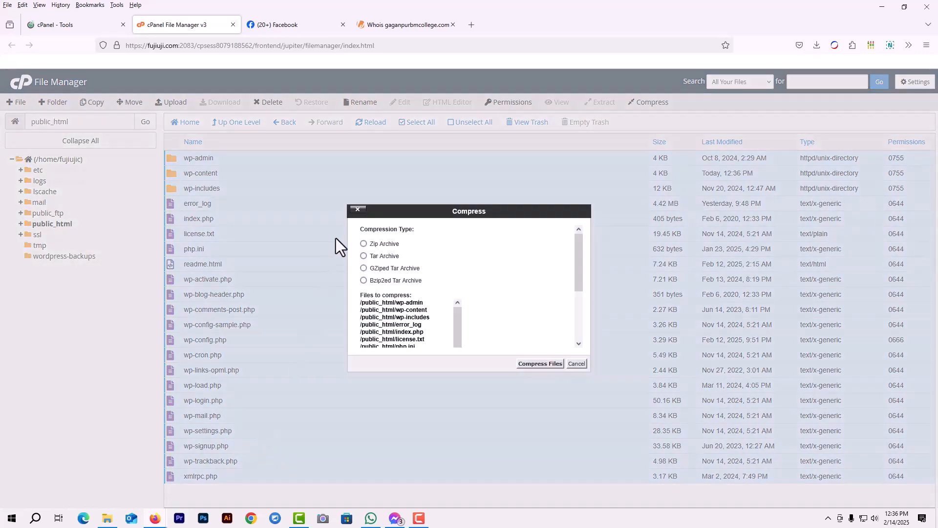
click(363, 245)
scroll(518, 301, down, 3)
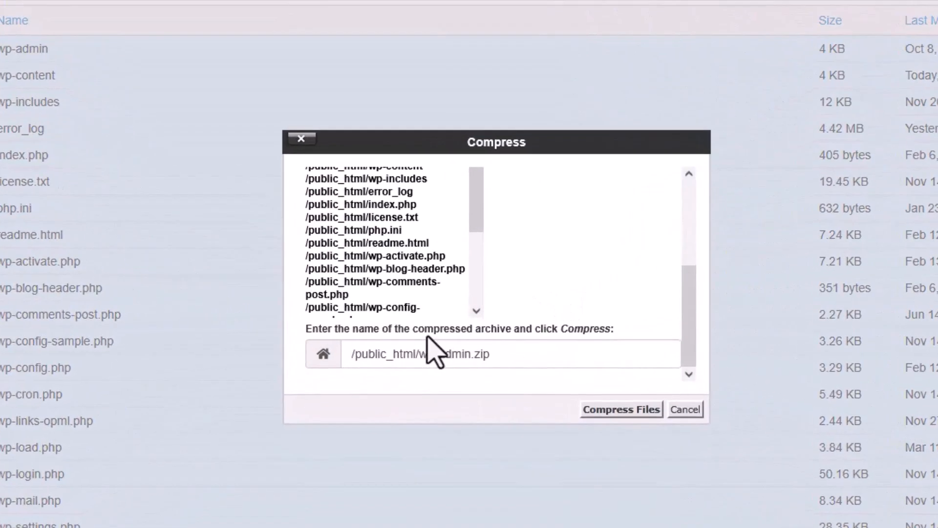
scroll(430, 322, up, 3)
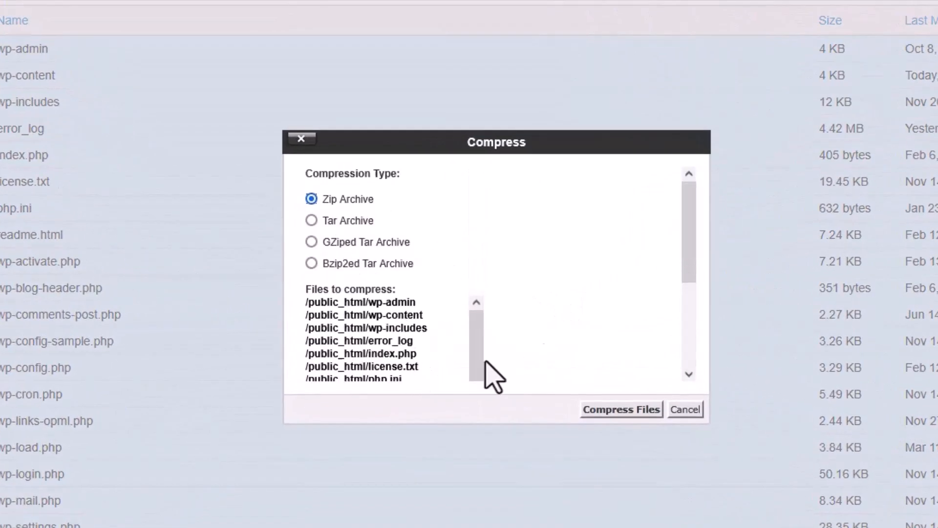
scroll(547, 352, down, 3)
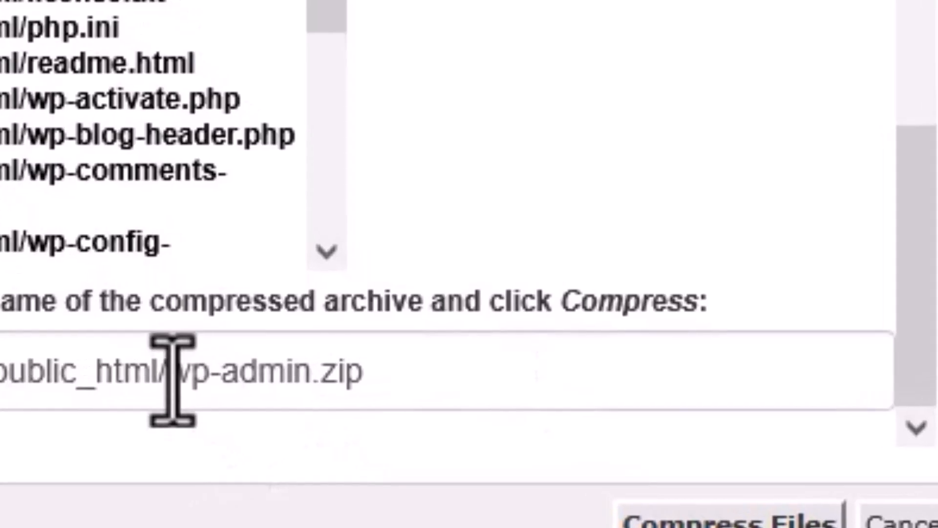
drag(415, 354, 569, 352)
text(FUJIUJI-15022025)
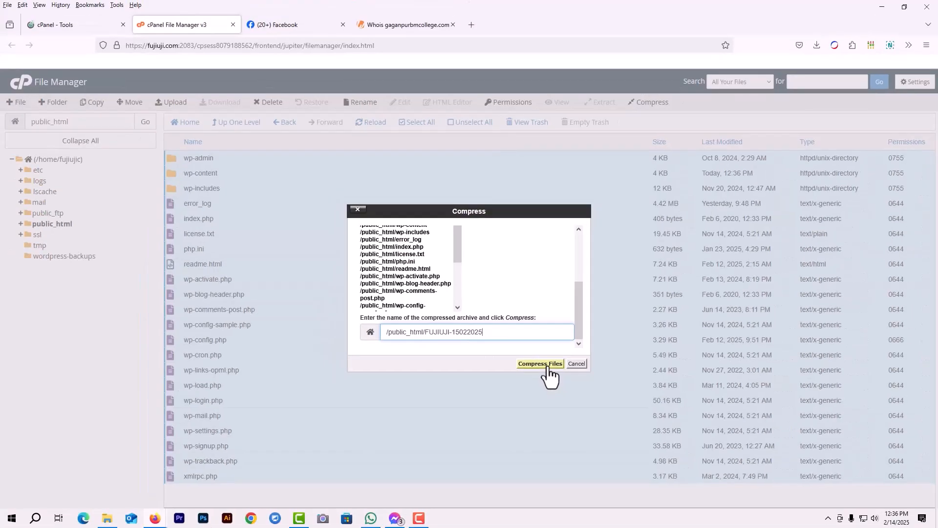
click(540, 364)
Step: Export the fujiujic_niva database from phpMyAdmin in SQL format
click(84, 31)
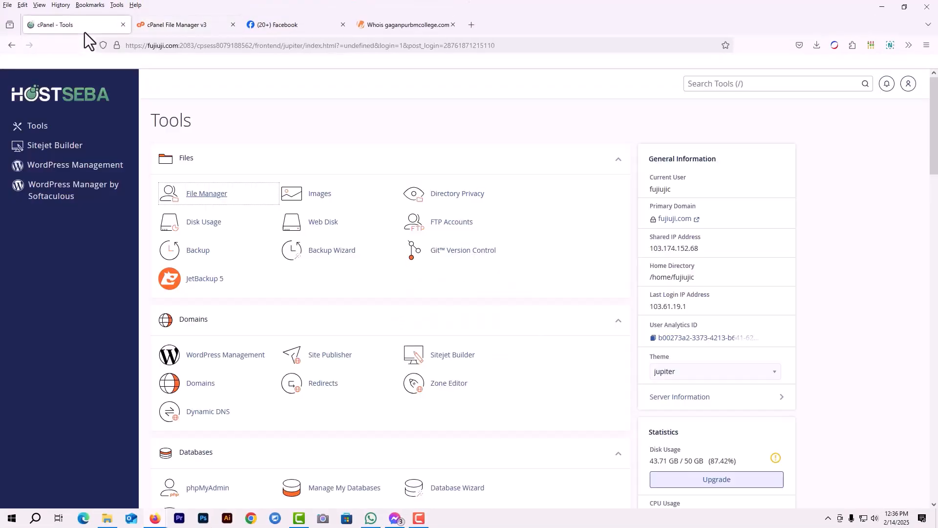
scroll(187, 384, down, 4)
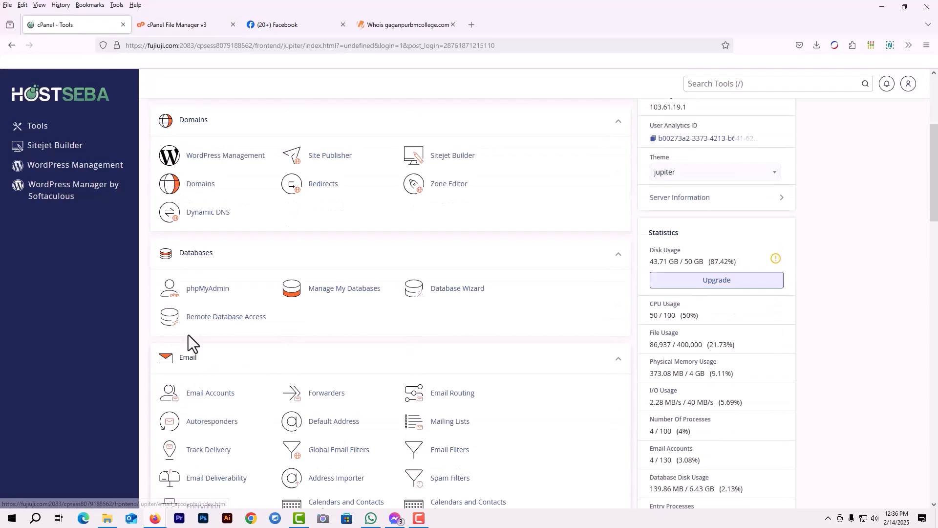
click(208, 298)
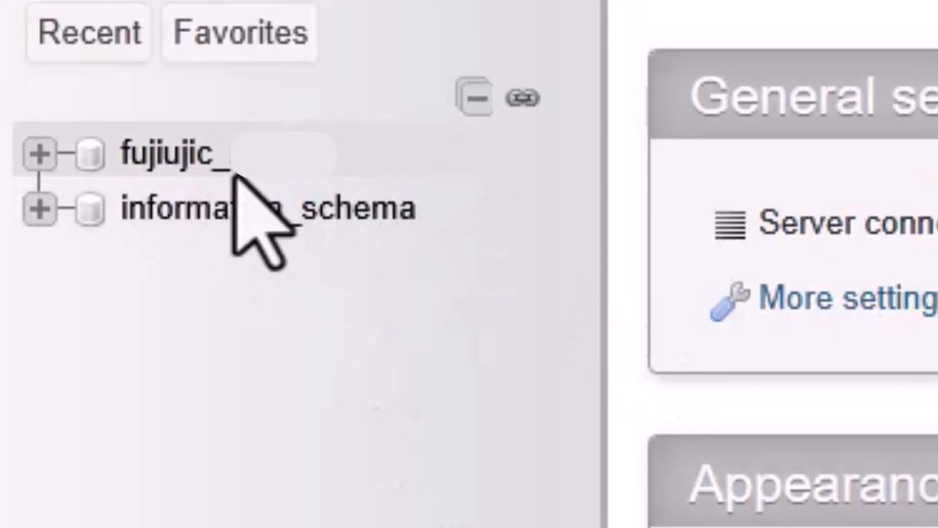
click(219, 161)
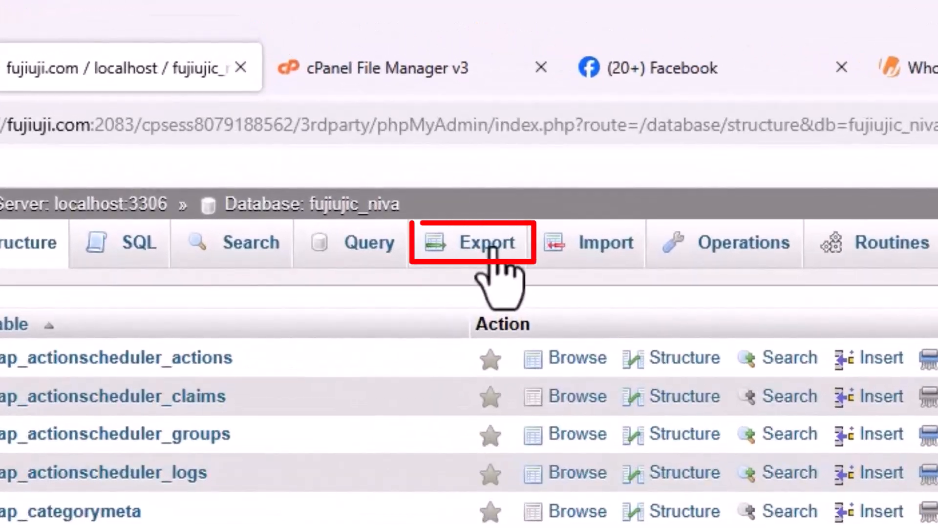
click(489, 249)
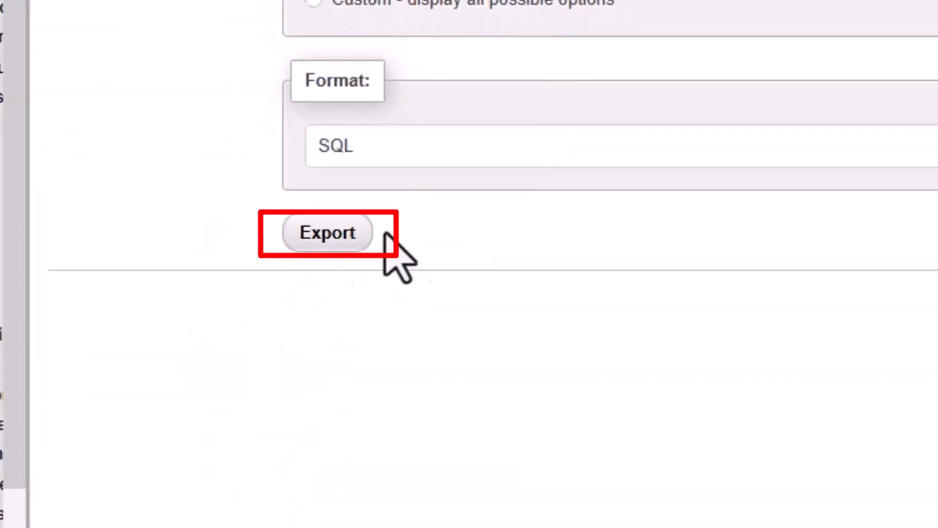
click(349, 234)
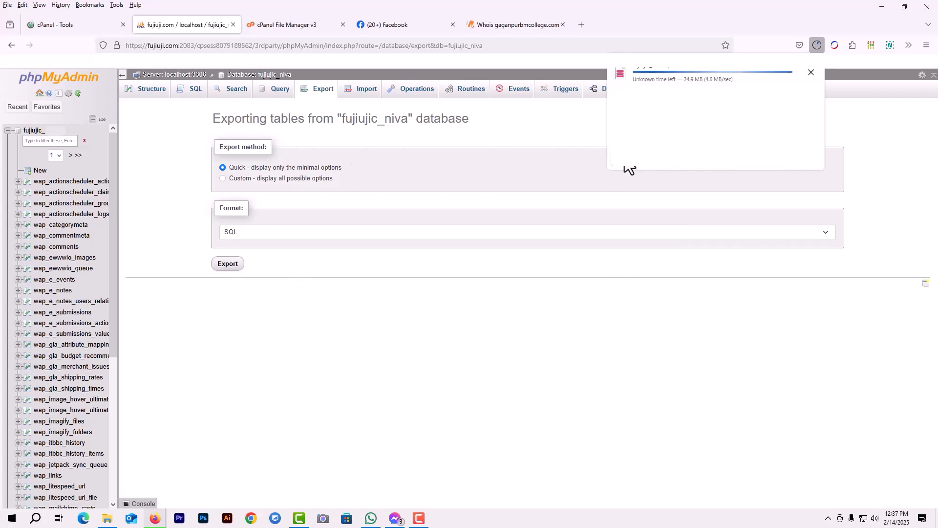
Step: Check the progress of the SQL download in the full downloads list and of the archive creation in File Manager
click(634, 154)
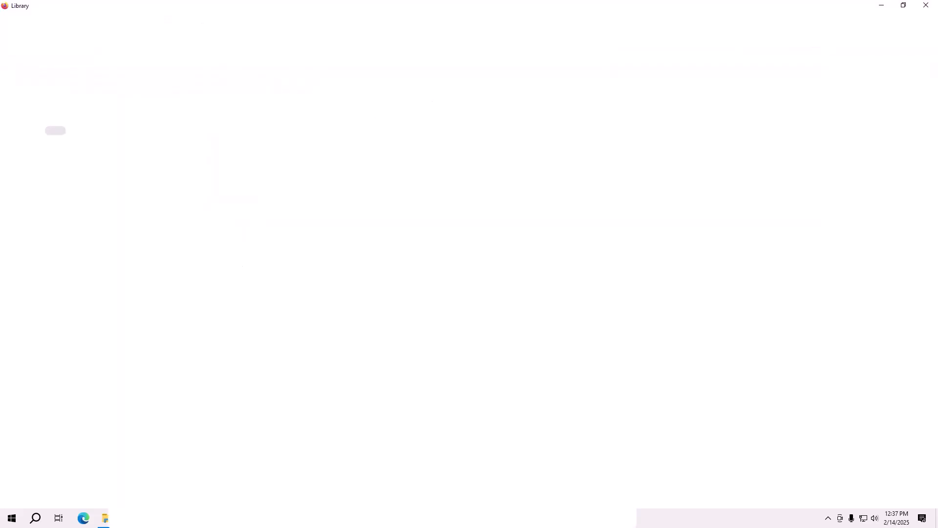
click(104, 23)
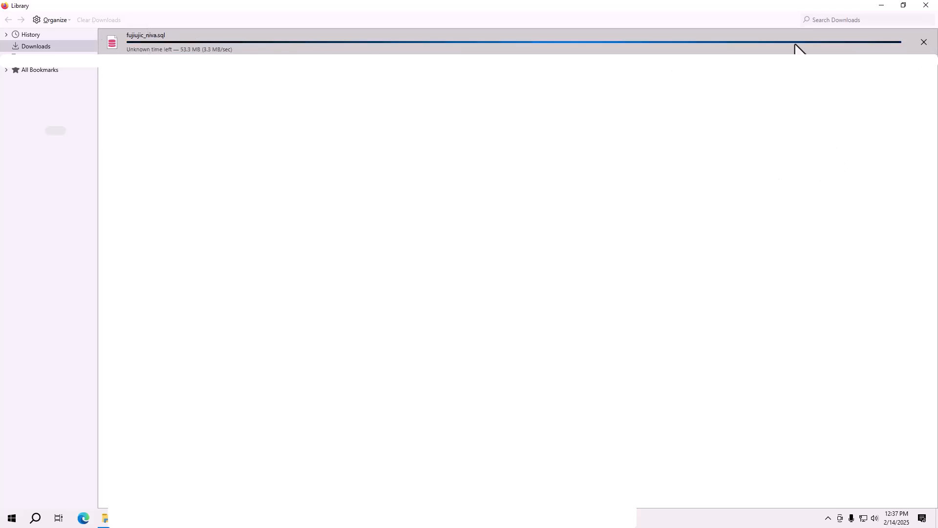
click(925, 4)
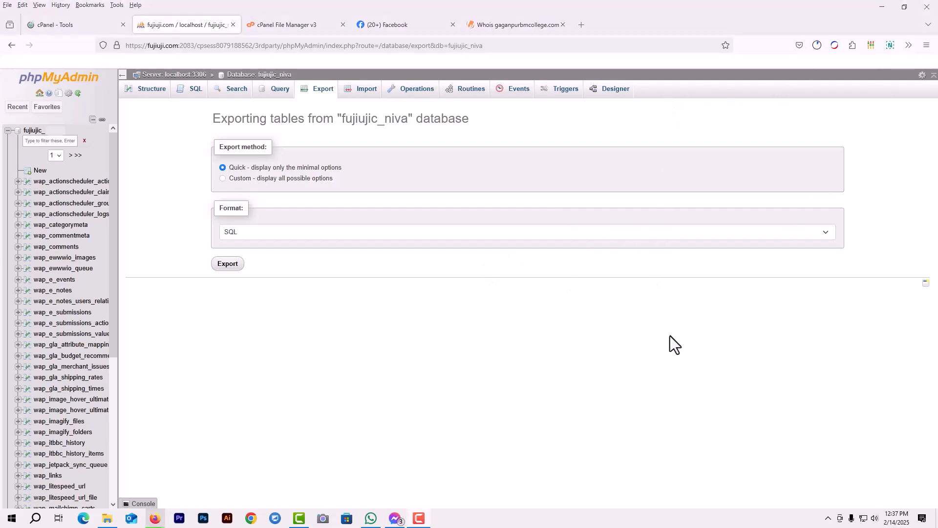
click(260, 26)
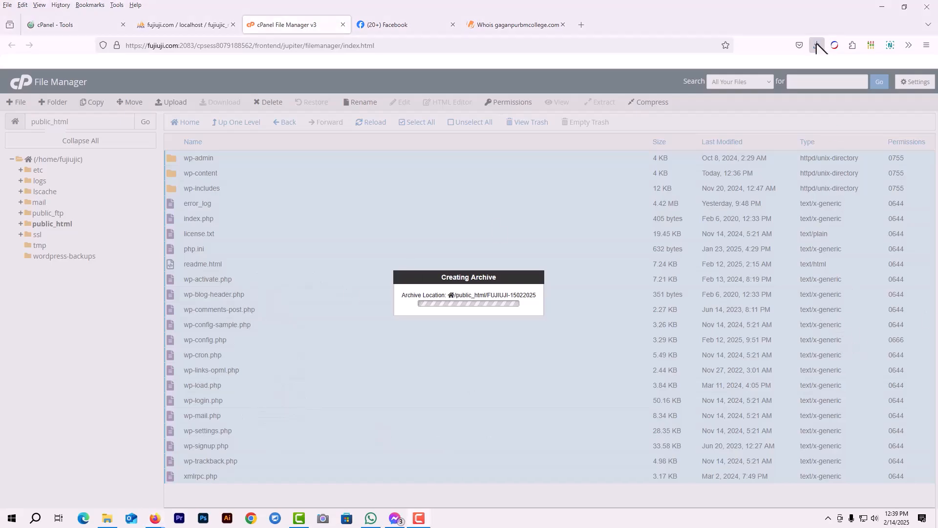
Step: Show the downloaded fujiujic_niva.sql in its Downloads folder and cut the file
click(816, 45)
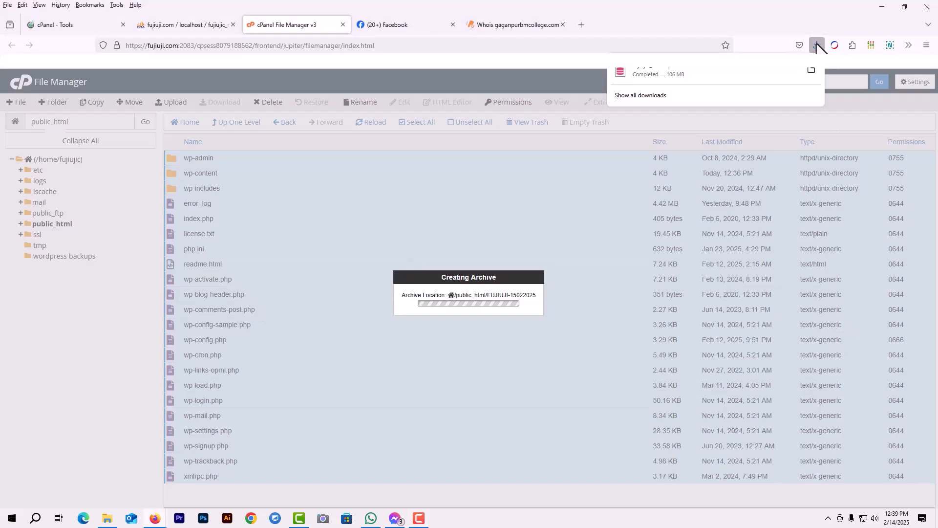
click(809, 69)
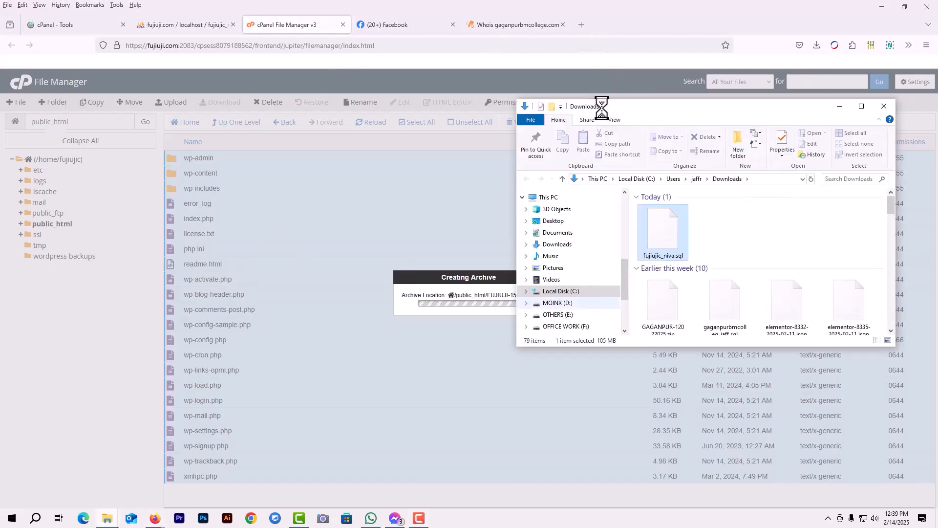
double_click(643, 106)
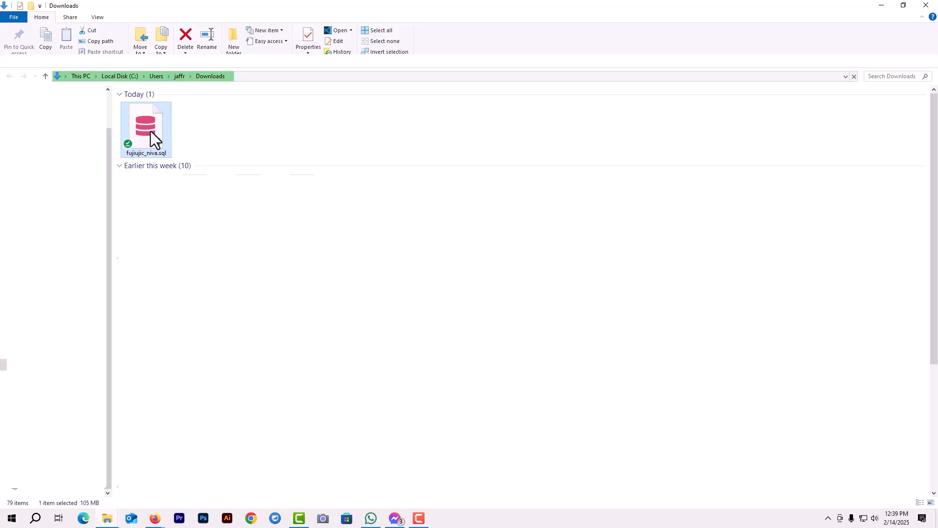
right_click(150, 131)
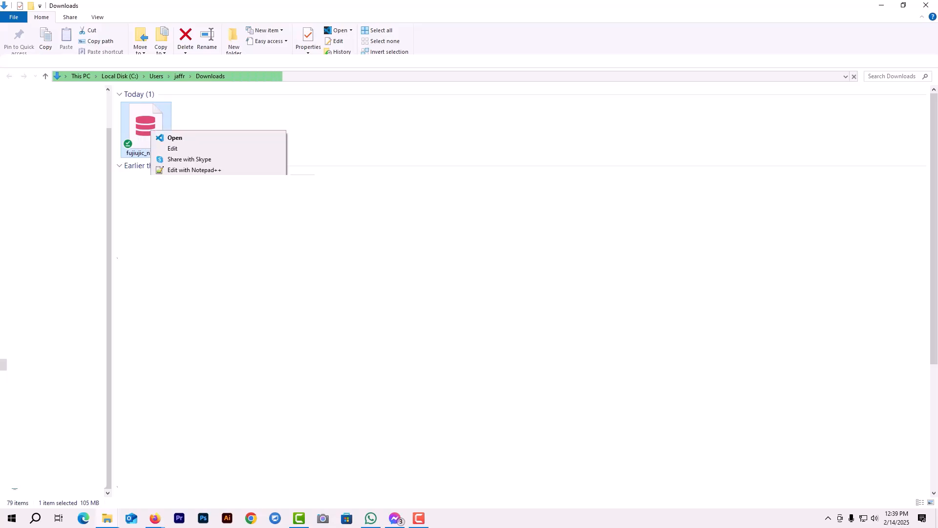
click(174, 320)
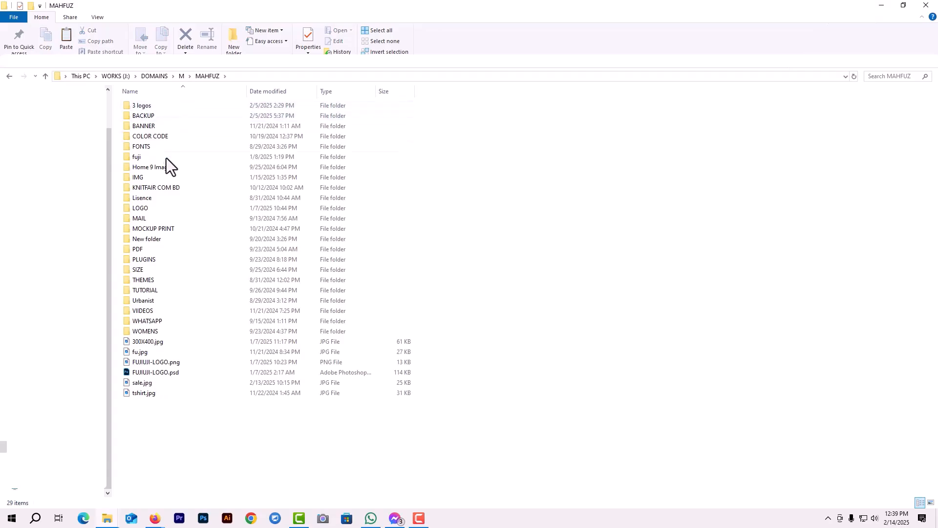
Step: Create a folder named 15 02 2025 inside the site's BACKUP folder on the WORKS (J:) drive
click(163, 119)
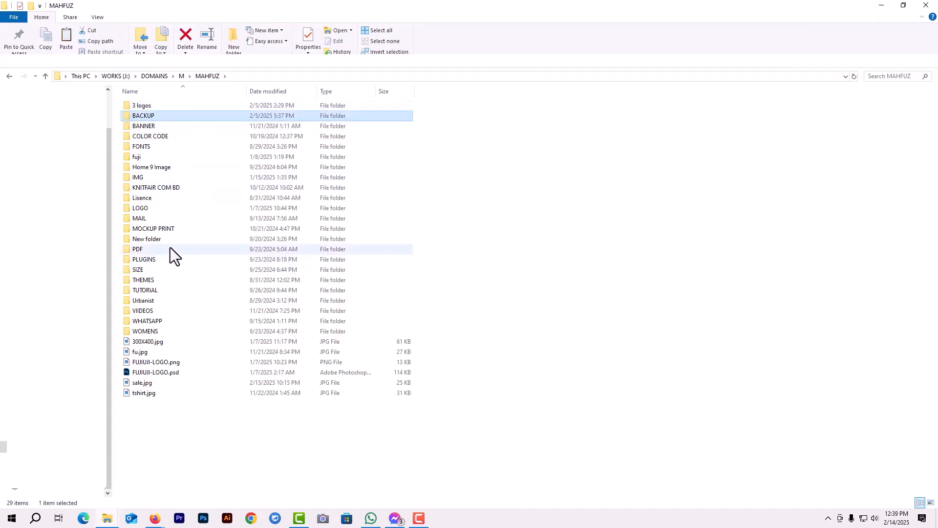
key(Return)
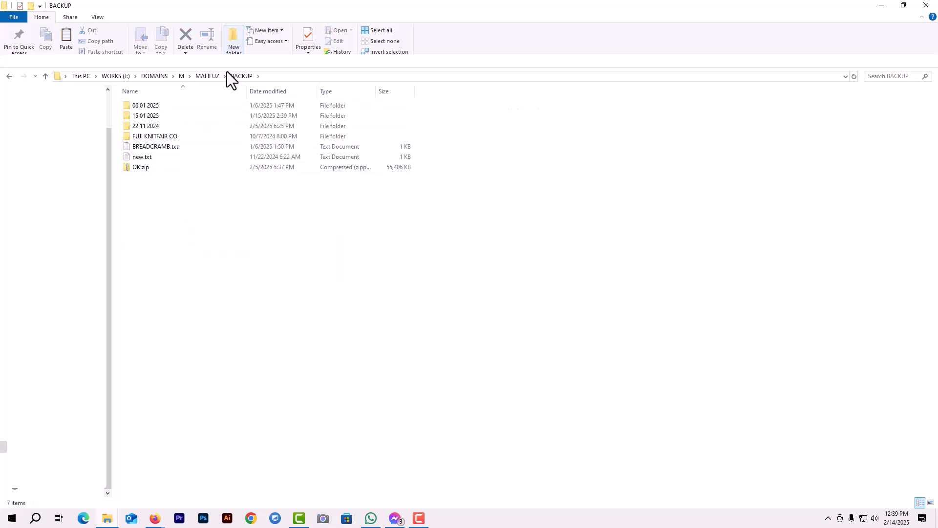
text(15 02 2025)
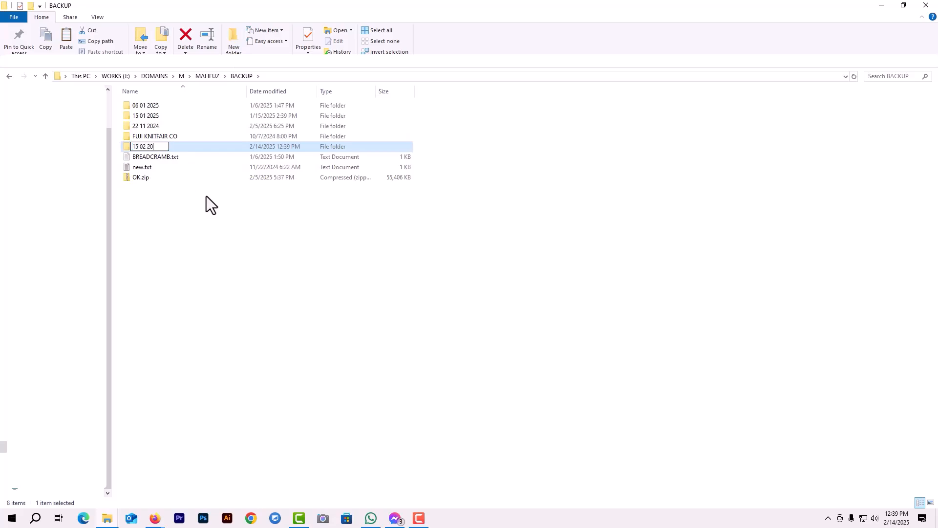
key(Return)
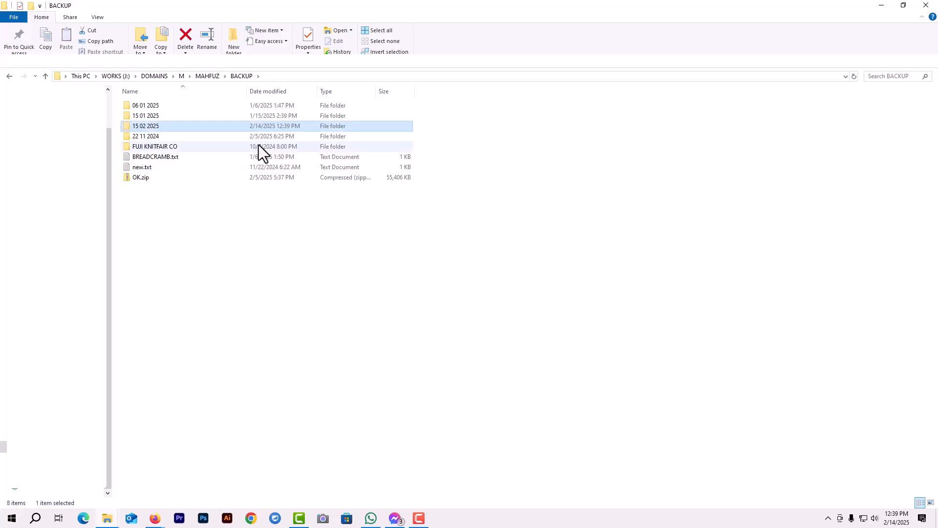
Step: Paste fujiujic_niva.sql into the 15 02 2025 folder
key(Return)
right_click(259, 140)
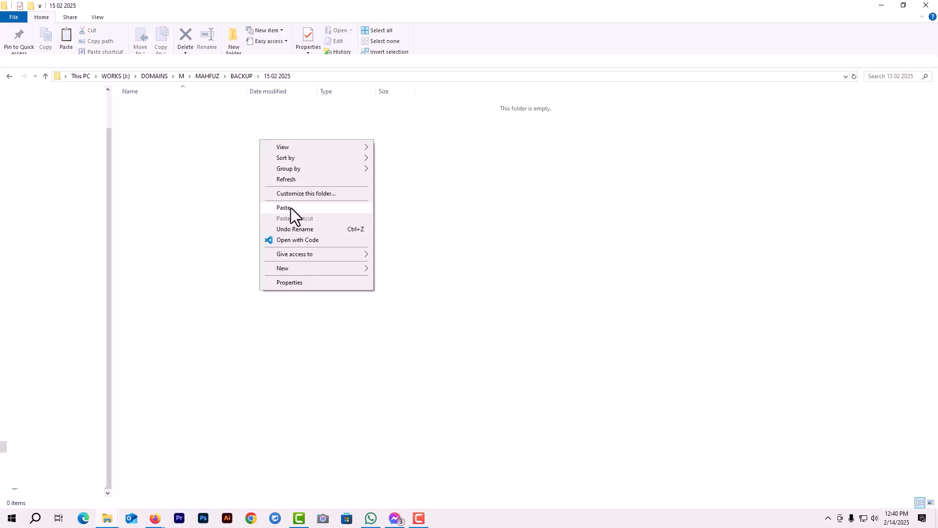
click(291, 207)
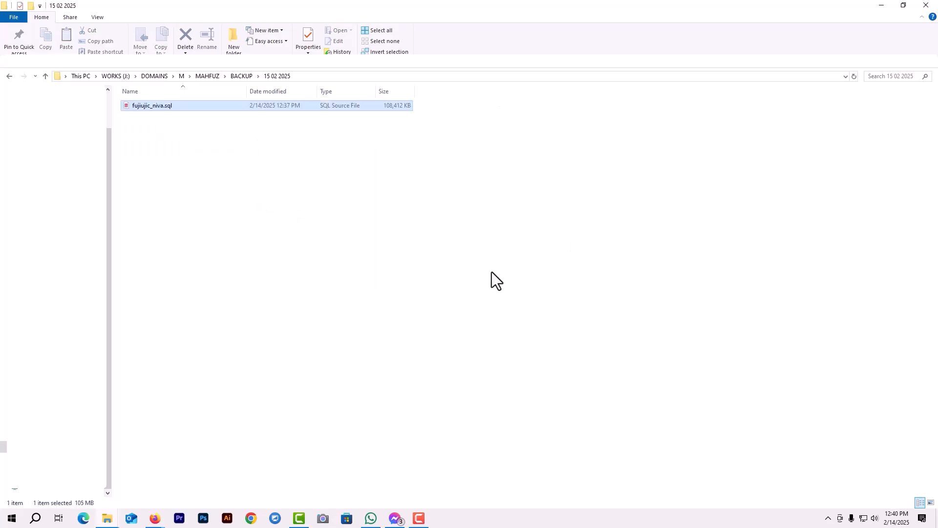